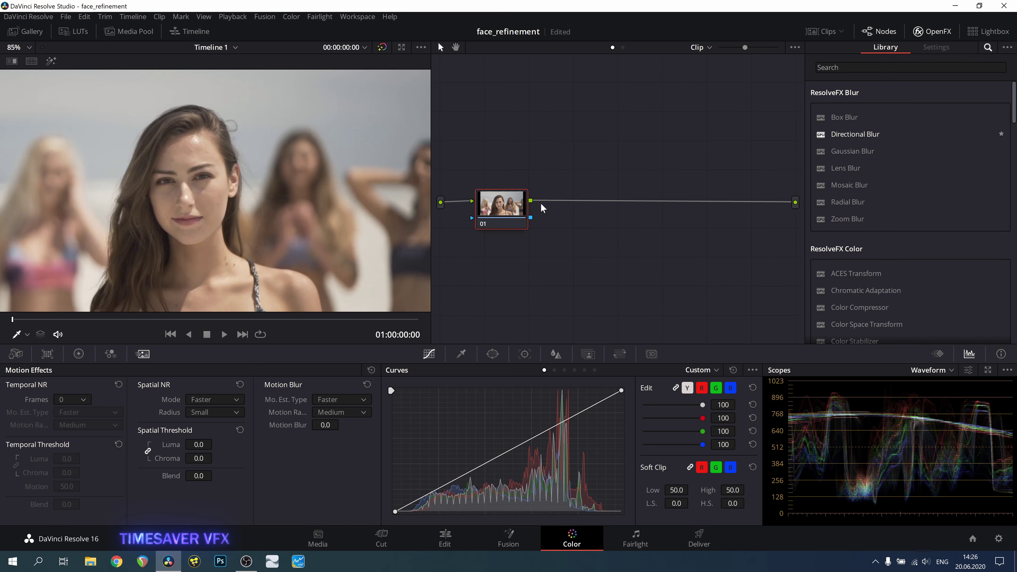
- Add serial node 02 with Face Refinement, analyse the clip, and scrub back to check face tracking
{"action": "key", "text": "alt+s"}
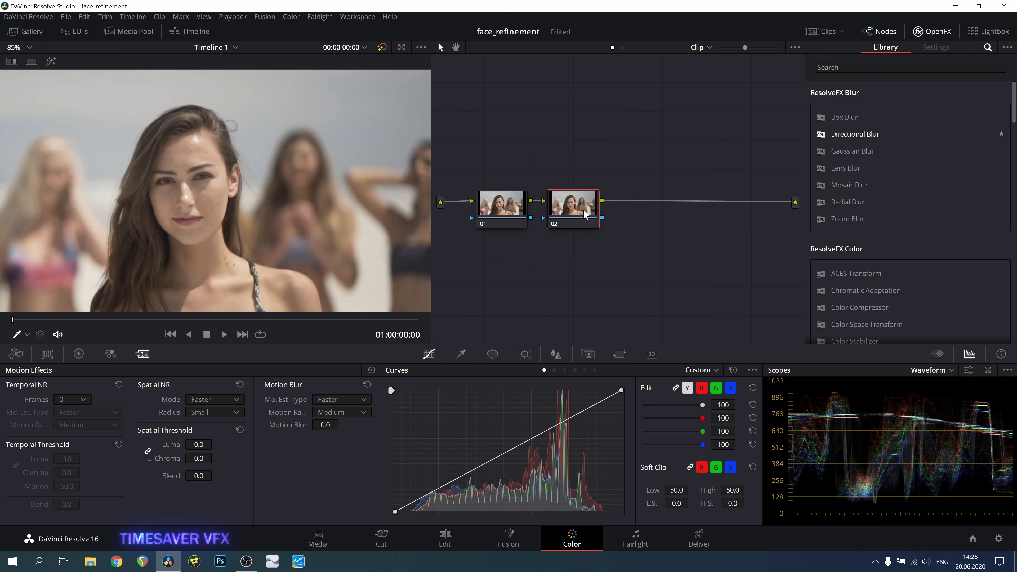
{"action": "left_click", "coordinate": [819, 67]}
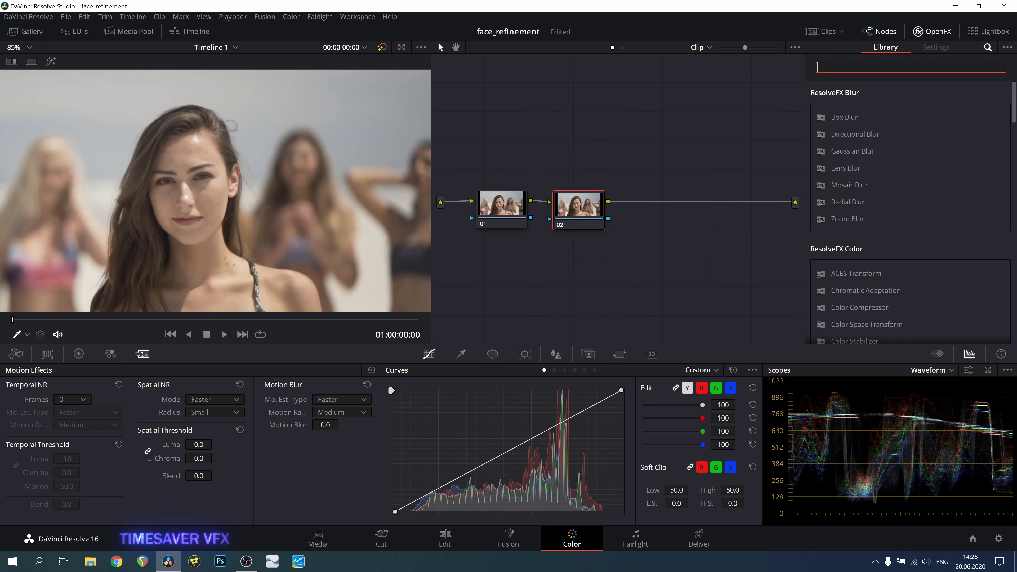
{"action": "type", "text": "face"}
{"action": "left_click_drag", "start_coordinate": [856, 117], "coordinate": [577, 211]}
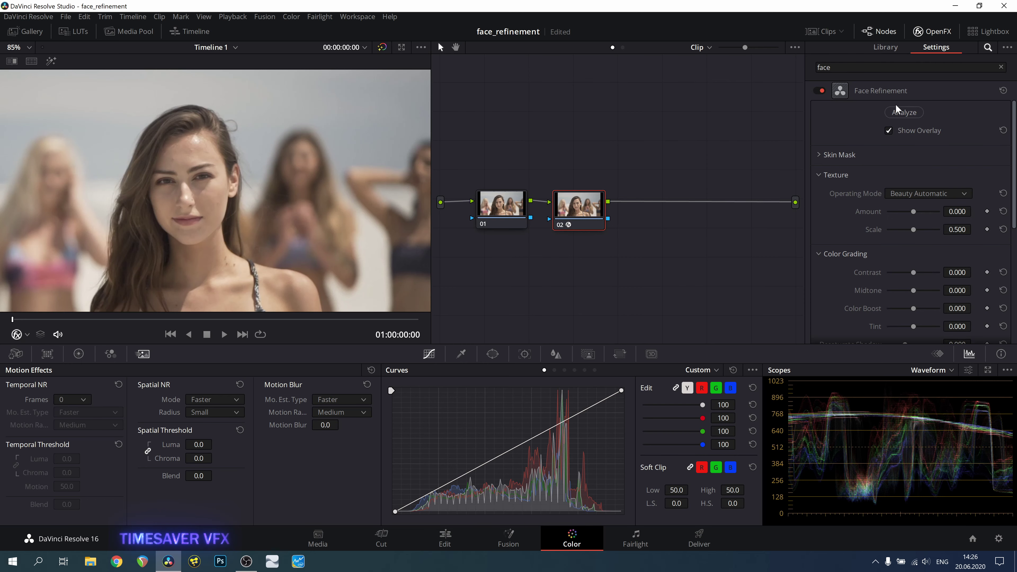
{"action": "left_click", "coordinate": [900, 112]}
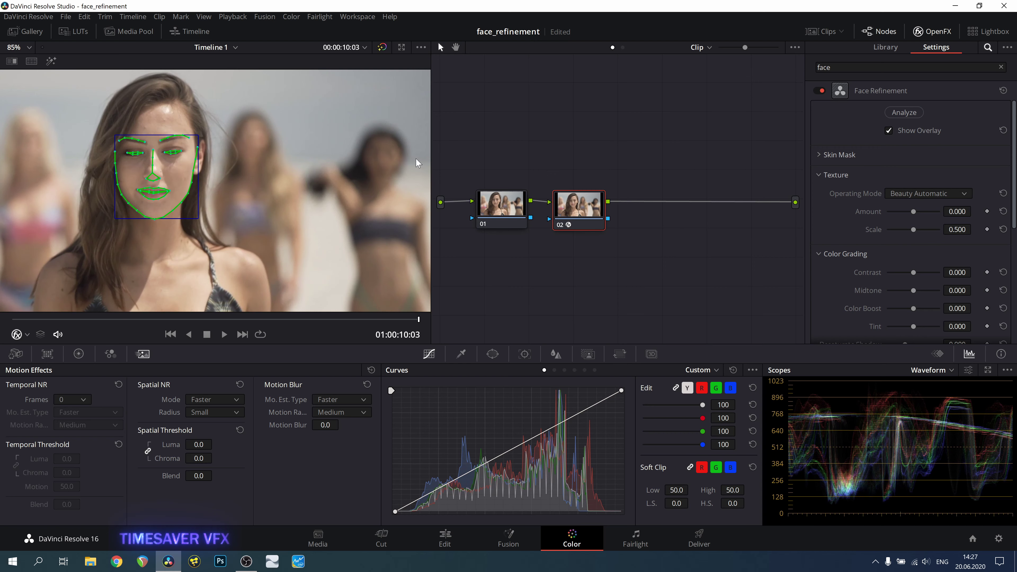
{"action": "mouse_move", "coordinate": [244, 320]}
{"action": "left_mouse_down"}
{"action": "mouse_move", "coordinate": [162, 320]}
{"action": "mouse_move", "coordinate": [203, 319]}
{"action": "left_mouse_up"}
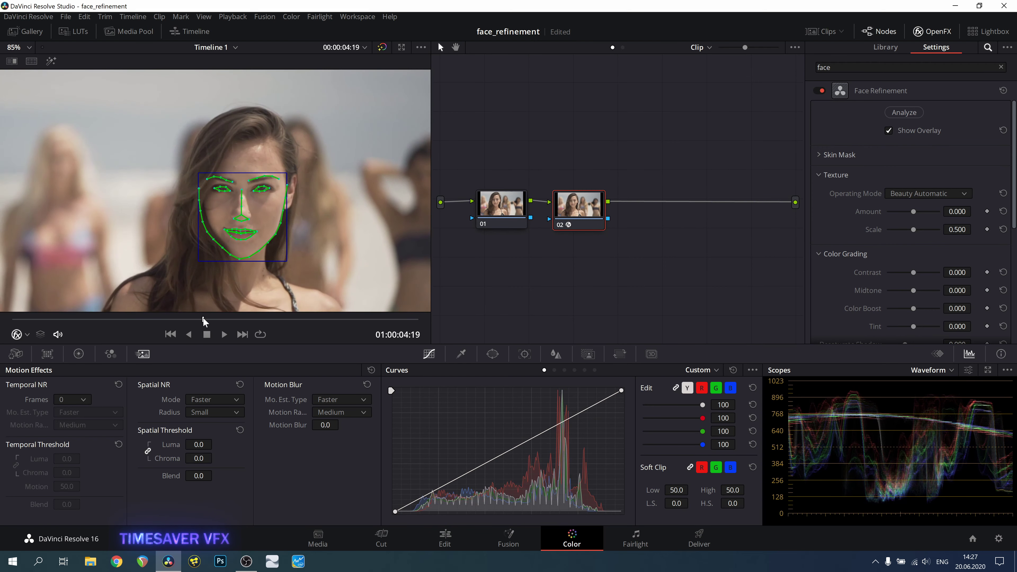
- Hide Face Refinement's face landmark overlay in the viewer
{"action": "scroll", "coordinate": [1015, 140], "scroll_direction": "down", "scroll_amount": 1}
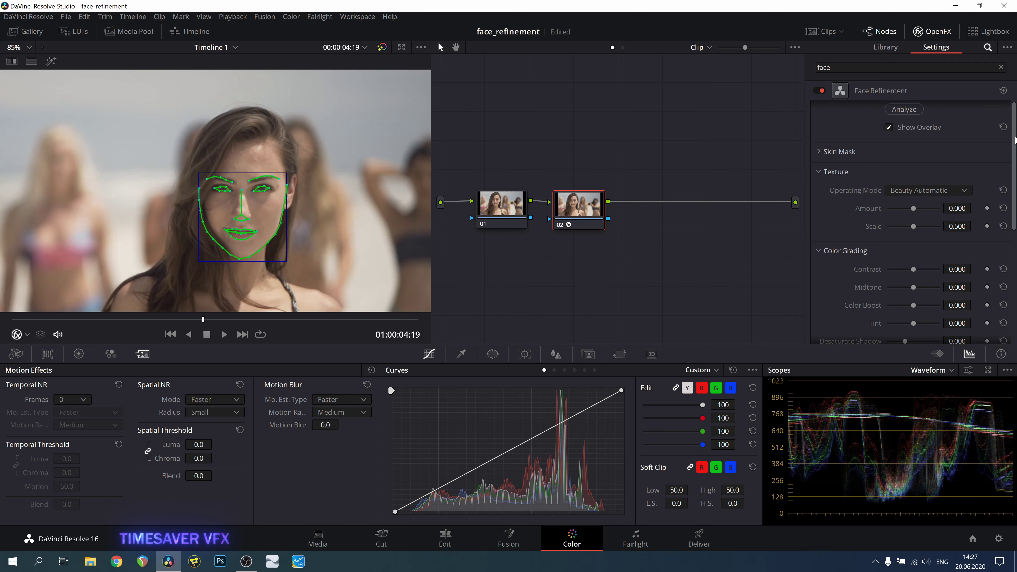
{"action": "scroll", "coordinate": [1016, 140], "scroll_direction": "up", "scroll_amount": 1}
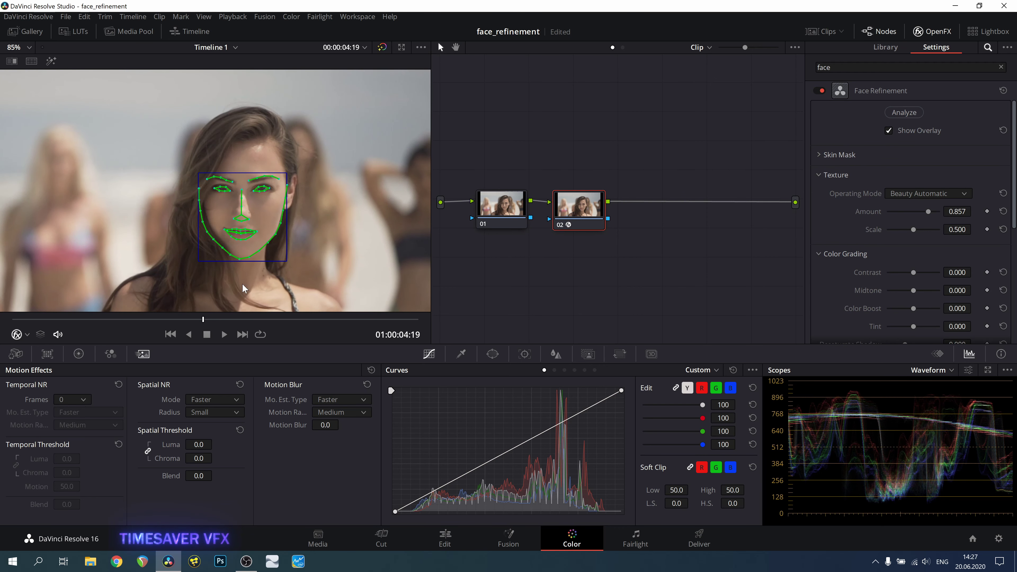
{"action": "left_click", "coordinate": [888, 131]}
- Raise the texture Amount to 1.010, toggling Face Refinement off and on to compare
{"action": "scroll", "coordinate": [889, 136], "scroll_direction": "down", "scroll_amount": 5}
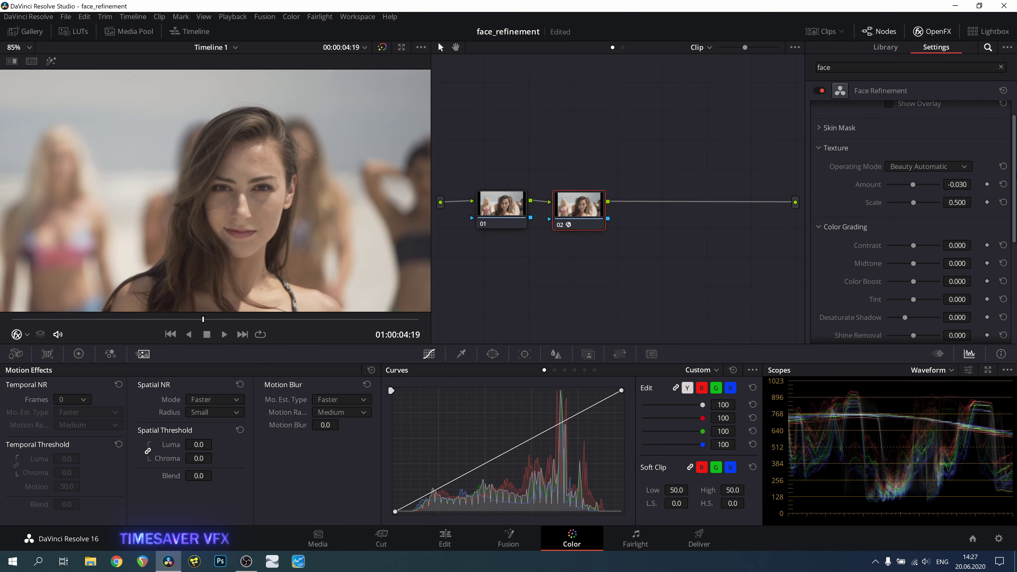
{"action": "scroll", "coordinate": [909, 220], "scroll_direction": "down", "scroll_amount": 2}
{"action": "scroll", "coordinate": [917, 173], "scroll_direction": "up", "scroll_amount": 1}
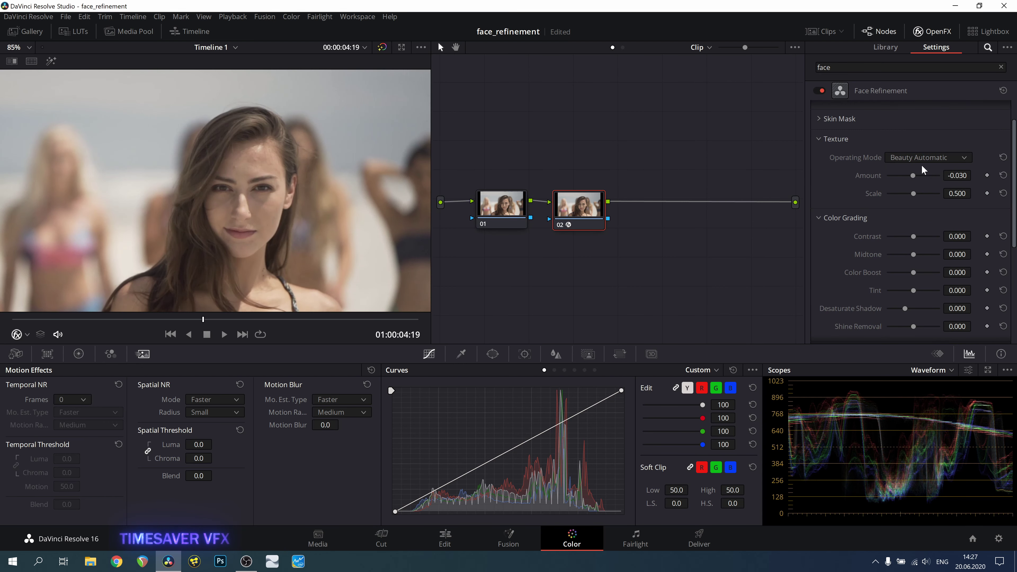
{"action": "left_click_drag", "start_coordinate": [916, 177], "coordinate": [931, 176]}
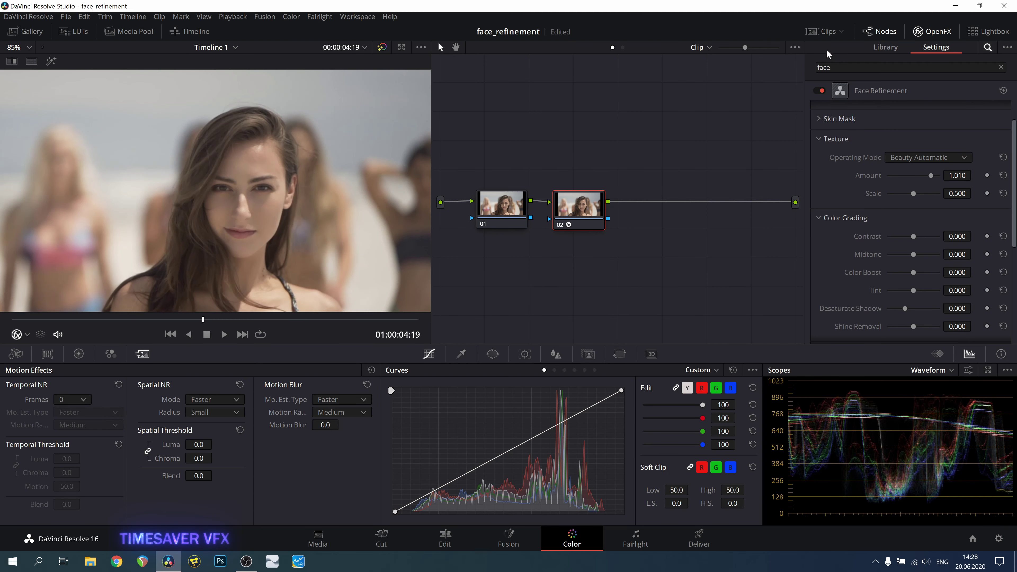
{"action": "left_click", "coordinate": [820, 91]}
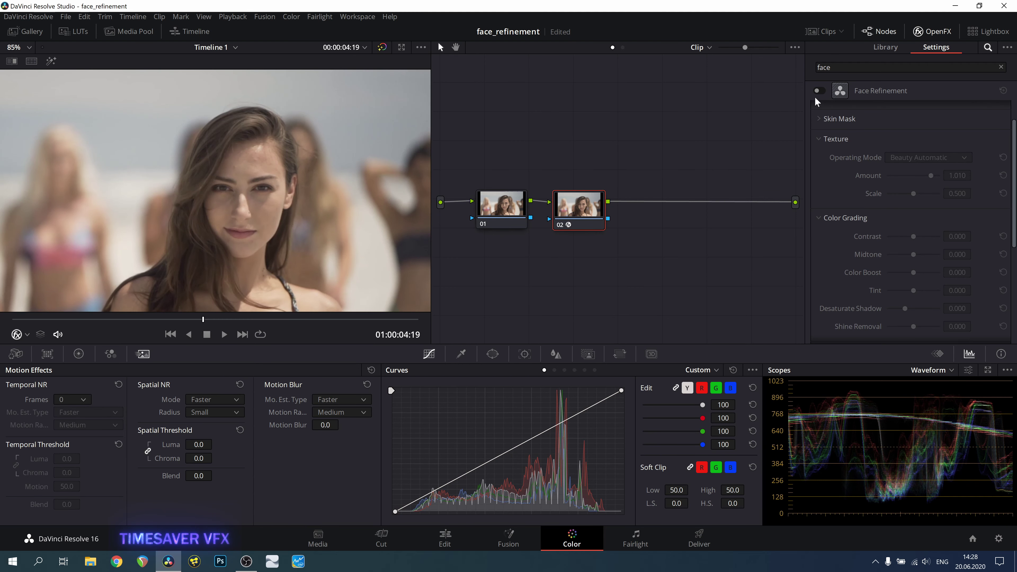
{"action": "left_click", "coordinate": [819, 91]}
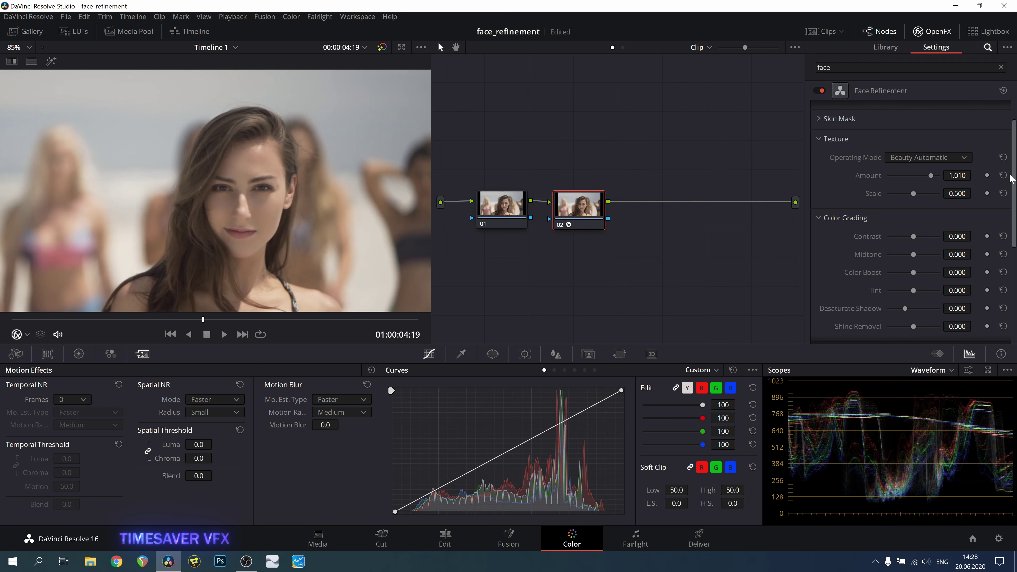
{"action": "scroll", "coordinate": [1011, 188], "scroll_direction": "down", "scroll_amount": 3}
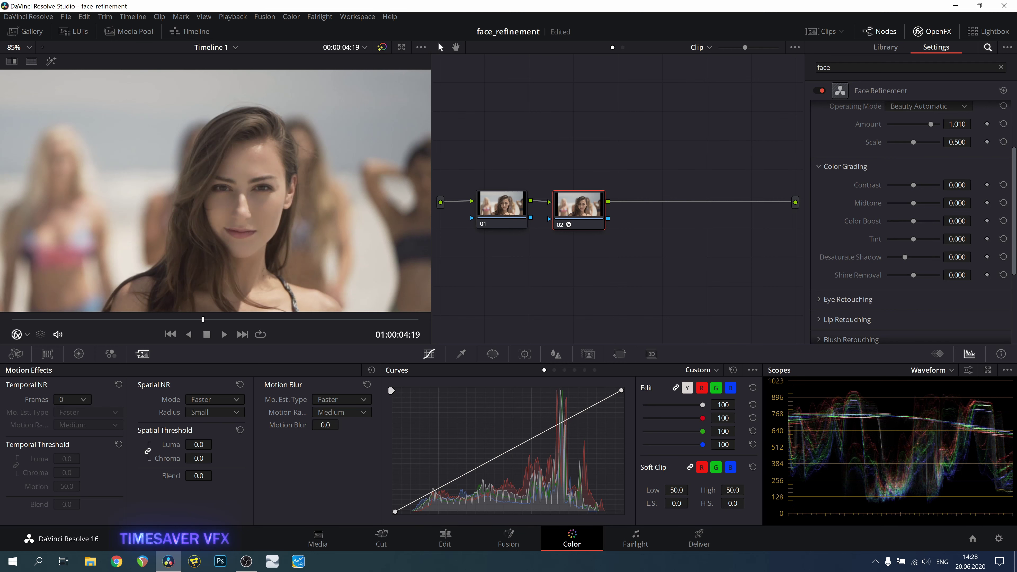
- Set Eye Retouching to Brightening 0.317, Eye Light 0.235 and Eyebag Removal 0.306
{"action": "scroll", "coordinate": [866, 240], "scroll_direction": "down", "scroll_amount": 5}
{"action": "left_click", "coordinate": [866, 197]}
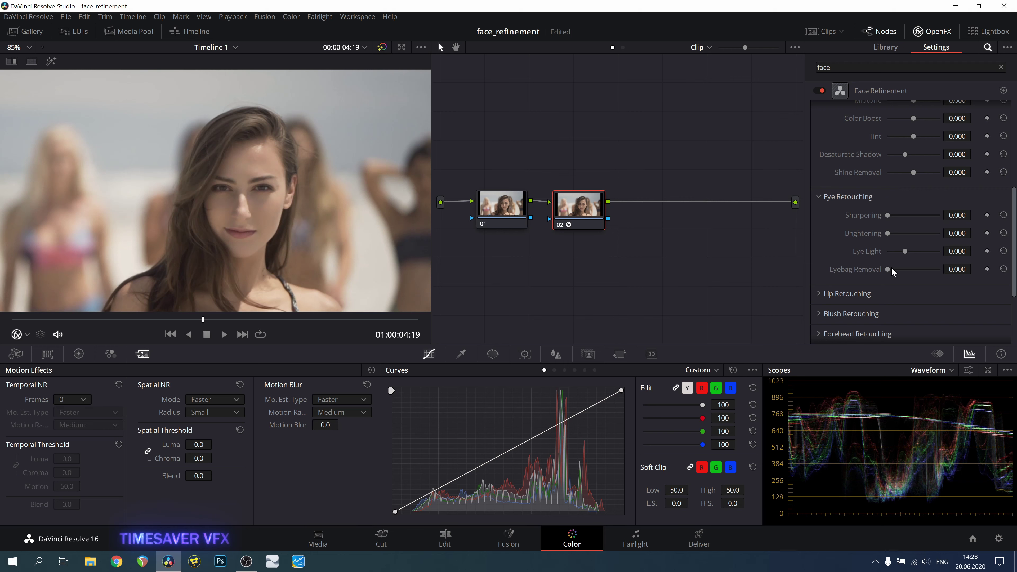
{"action": "left_click_drag", "start_coordinate": [888, 270], "coordinate": [913, 261]}
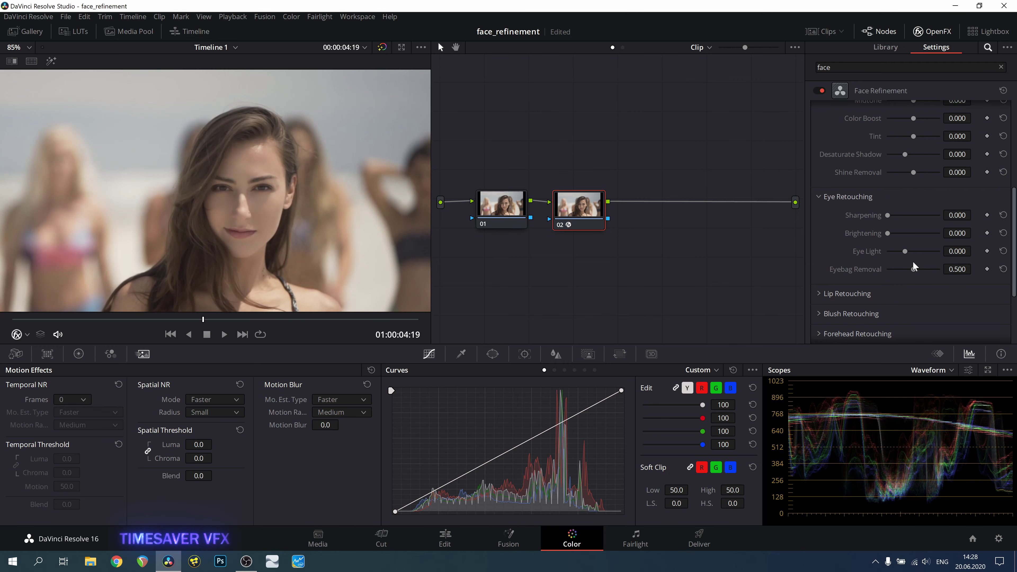
{"action": "mouse_move", "coordinate": [913, 262]}
{"action": "left_mouse_down"}
{"action": "mouse_move", "coordinate": [875, 274]}
{"action": "mouse_move", "coordinate": [920, 250]}
{"action": "mouse_move", "coordinate": [904, 236]}
{"action": "left_mouse_up"}
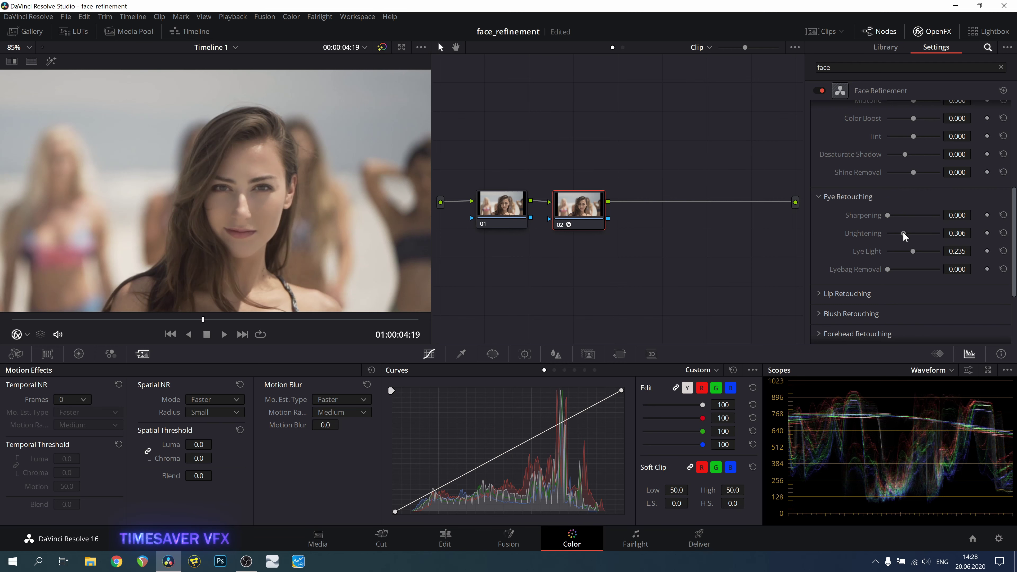
- Expand the Lip, Blush, Forehead, Cheek and Chin retouching sections and move to about 03:07
{"action": "scroll", "coordinate": [905, 236], "scroll_direction": "down", "scroll_amount": 3}
{"action": "left_click", "coordinate": [853, 191]}
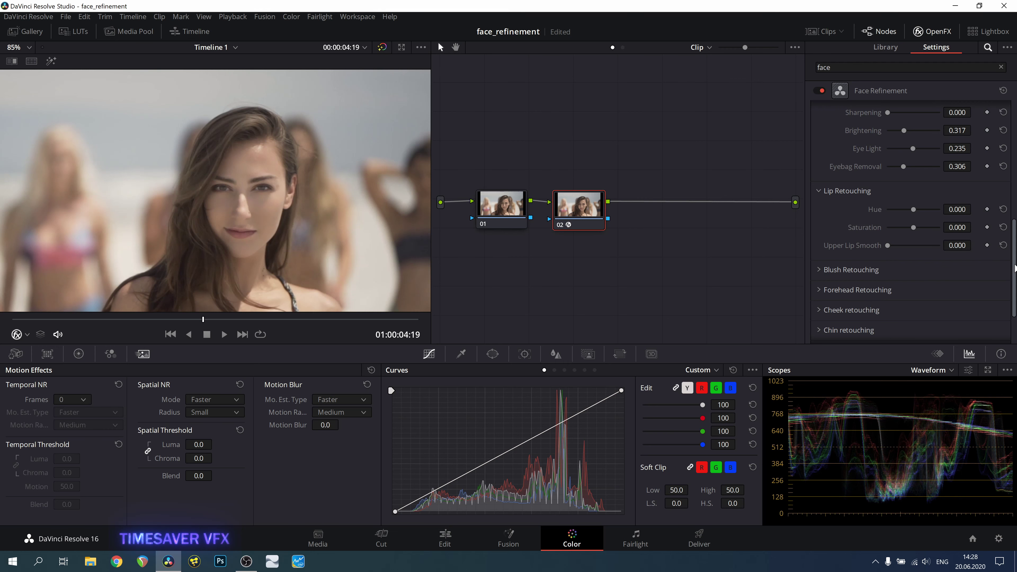
{"action": "left_click", "coordinate": [849, 270]}
{"action": "scroll", "coordinate": [845, 216], "scroll_direction": "down", "scroll_amount": 2}
{"action": "scroll", "coordinate": [858, 261], "scroll_direction": "down", "scroll_amount": 1}
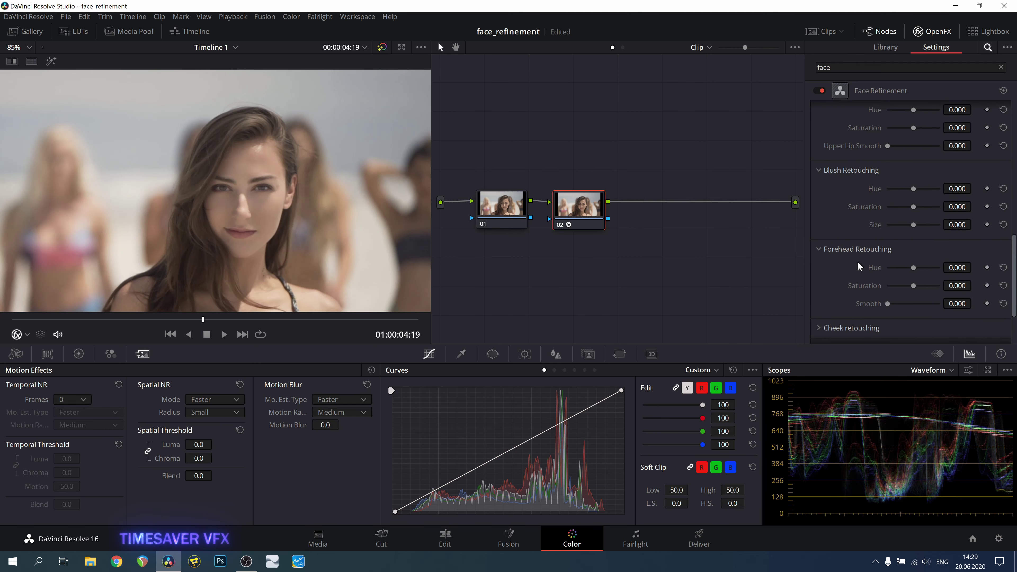
{"action": "left_click", "coordinate": [852, 249]}
{"action": "scroll", "coordinate": [911, 272], "scroll_direction": "down", "scroll_amount": 4}
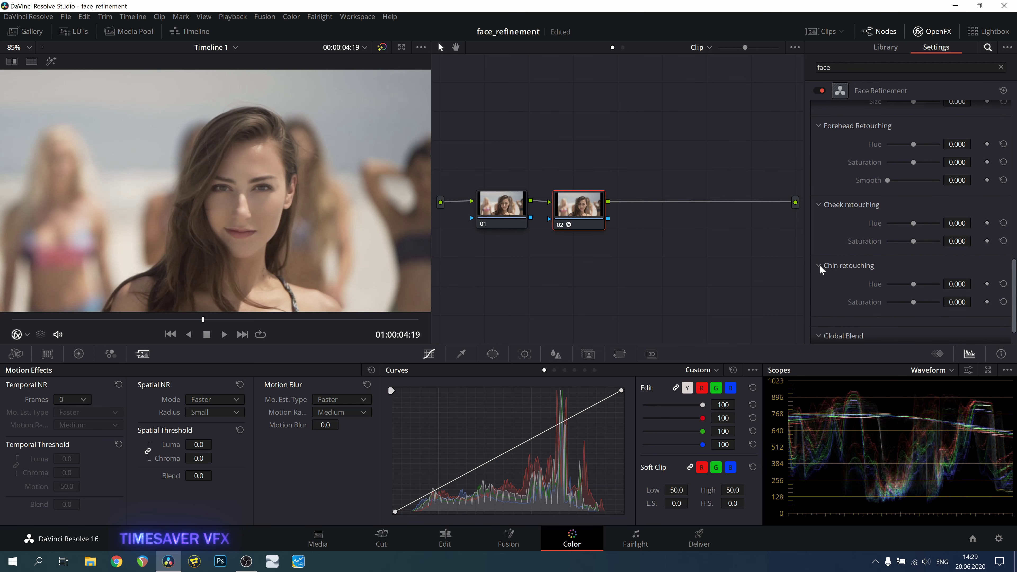
{"action": "scroll", "coordinate": [832, 263], "scroll_direction": "down", "scroll_amount": 1}
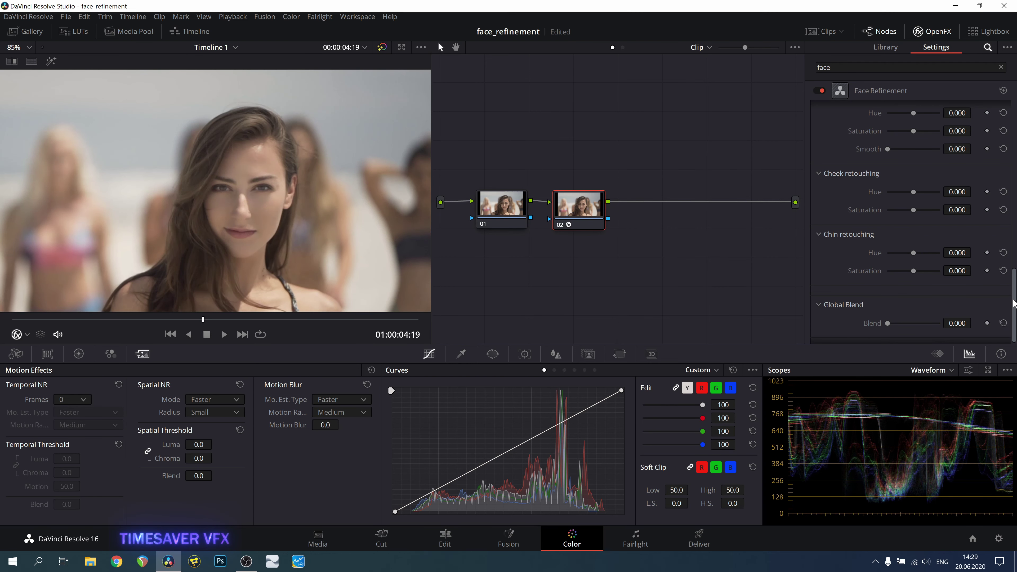
{"action": "left_click", "coordinate": [285, 320]}
{"action": "left_click_drag", "start_coordinate": [285, 320], "coordinate": [143, 319]}
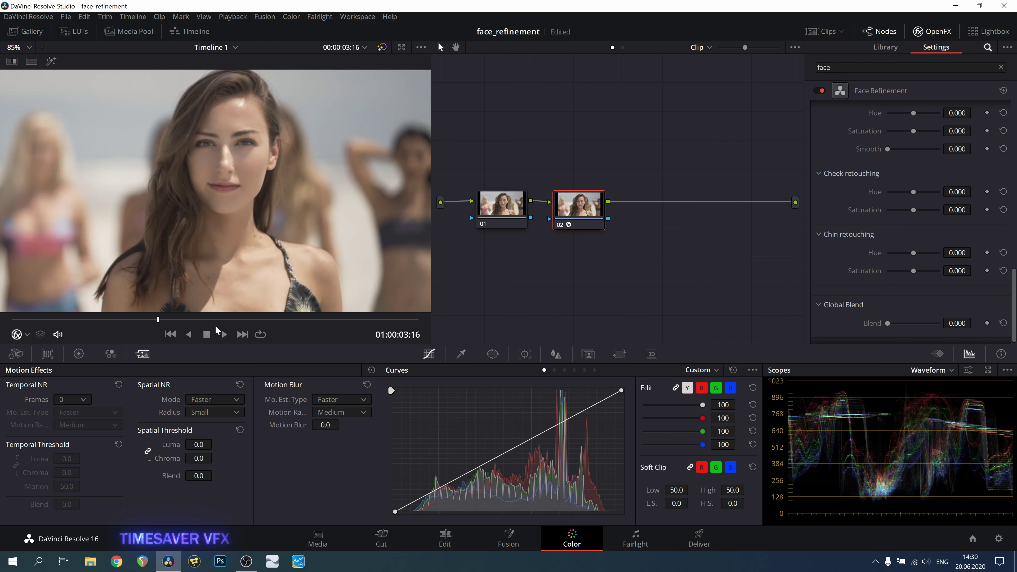
- Preview the skin mask, set Refine Mask to 0.806, then turn Show Mask off
{"action": "scroll", "coordinate": [917, 220], "scroll_direction": "up", "scroll_amount": 10}
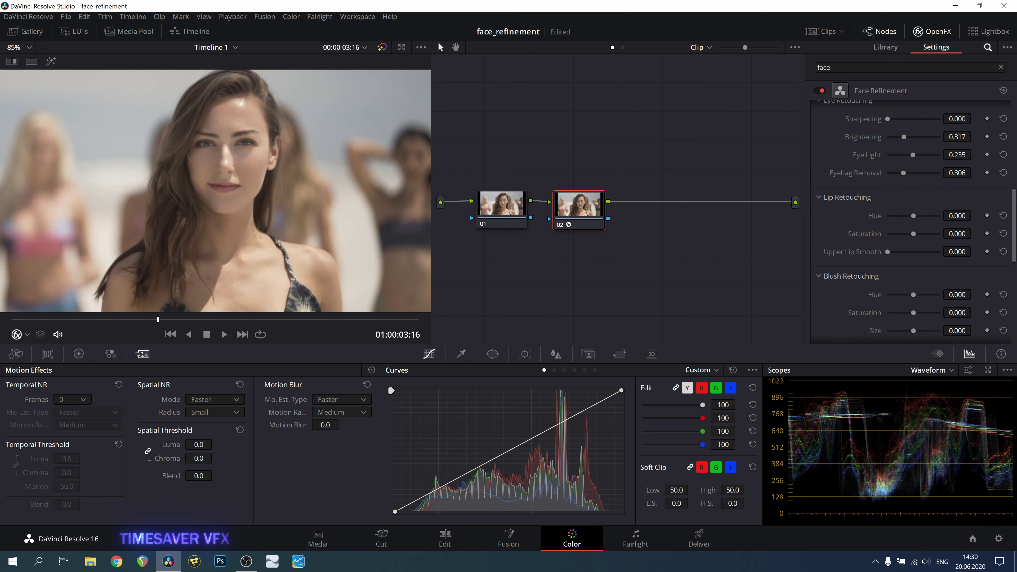
{"action": "scroll", "coordinate": [913, 221], "scroll_direction": "up", "scroll_amount": 8}
{"action": "scroll", "coordinate": [913, 220], "scroll_direction": "up", "scroll_amount": 1}
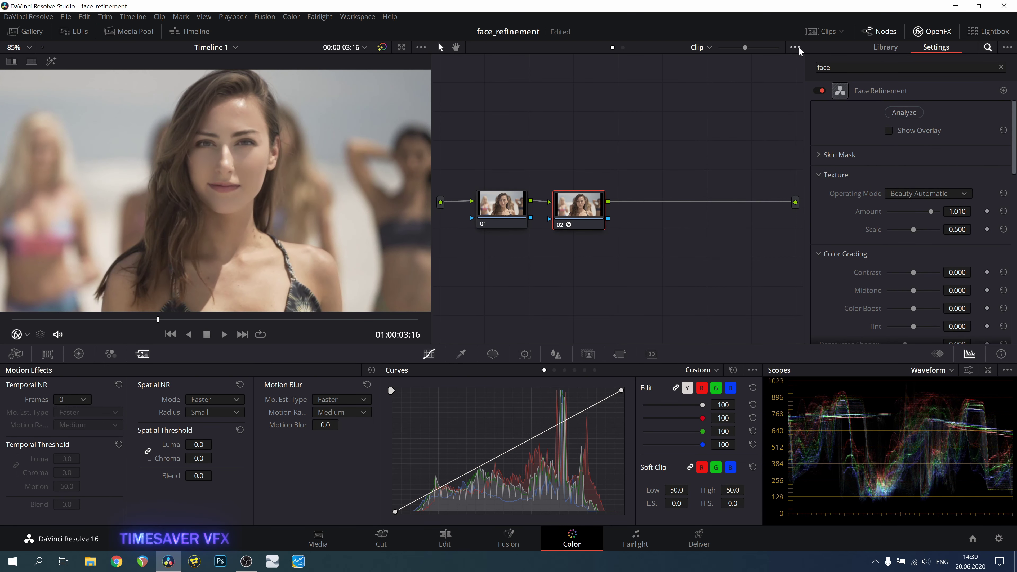
{"action": "left_click", "coordinate": [822, 155]}
{"action": "left_click", "coordinate": [889, 264]}
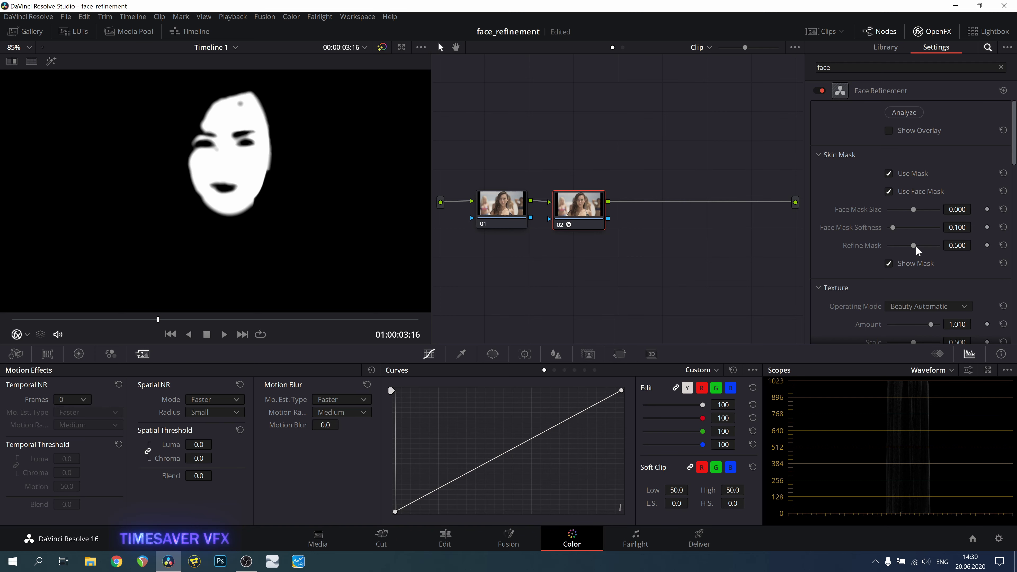
{"action": "left_click_drag", "start_coordinate": [914, 244], "coordinate": [930, 245]}
{"action": "left_click", "coordinate": [889, 263]}
{"action": "left_click_drag", "start_coordinate": [595, 219], "coordinate": [601, 217]}
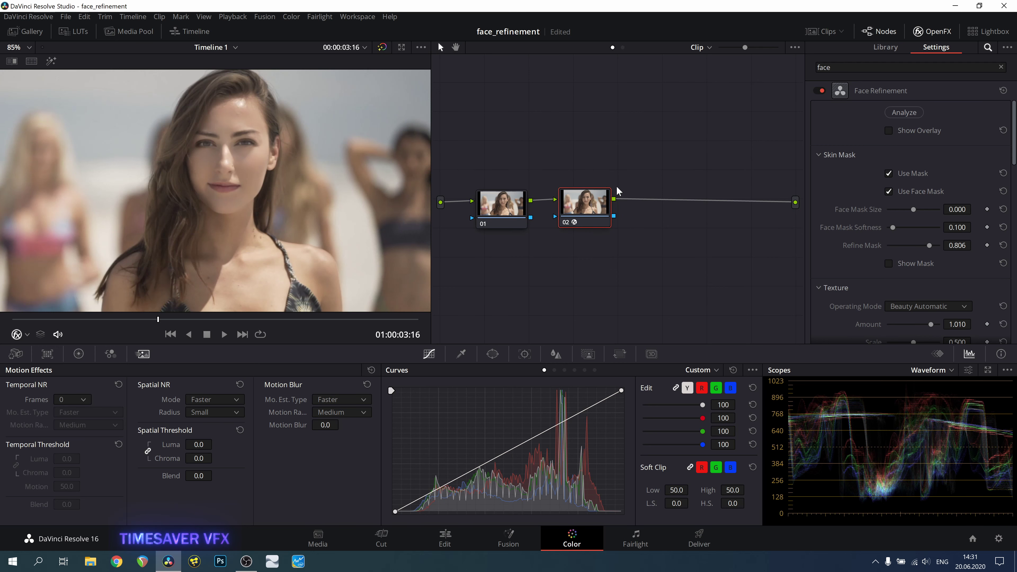
- Add a parallel node with Face Refinement beside node 02 and a serial end node after the mixer
{"action": "left_click_drag", "start_coordinate": [594, 197], "coordinate": [592, 202]}
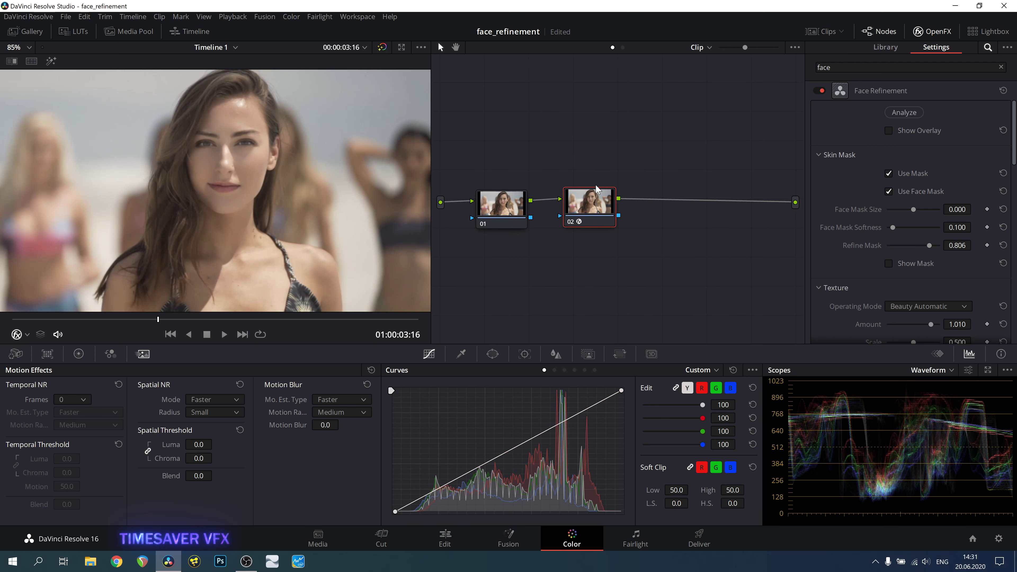
{"action": "key", "text": "alt+p"}
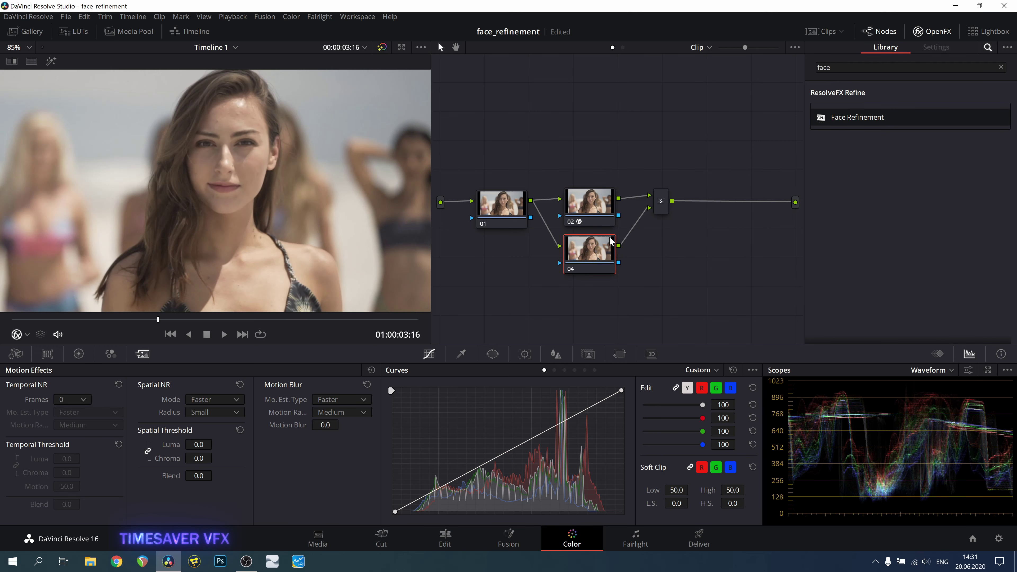
{"action": "left_click_drag", "start_coordinate": [857, 117], "coordinate": [593, 250]}
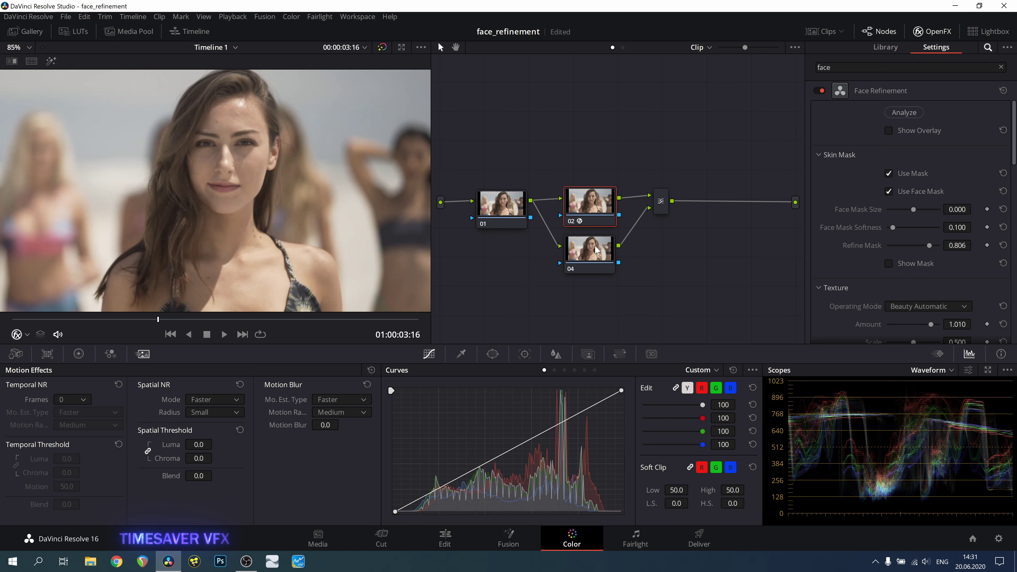
{"action": "left_click", "coordinate": [602, 243]}
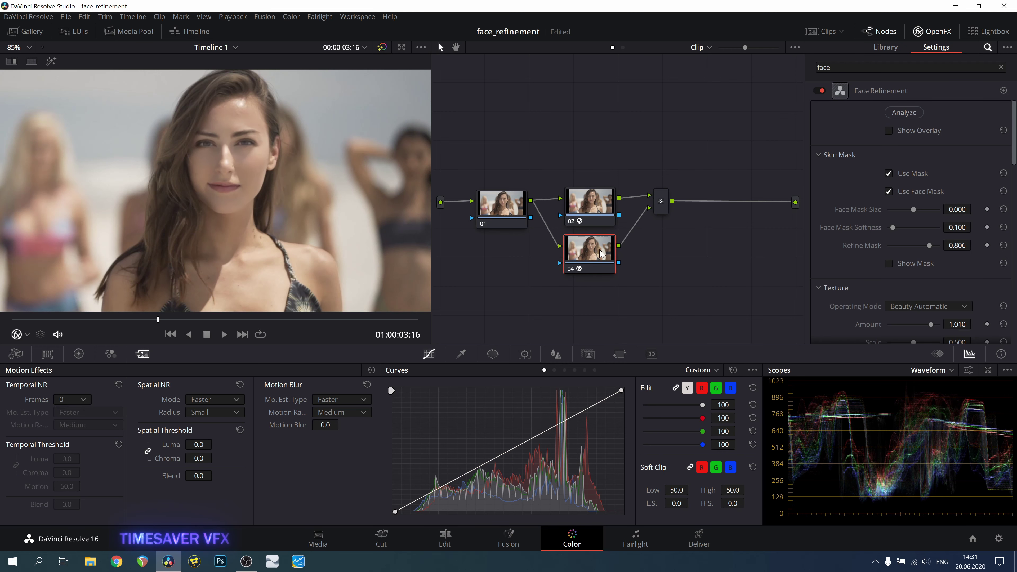
{"action": "left_click_drag", "start_coordinate": [664, 204], "coordinate": [669, 211]}
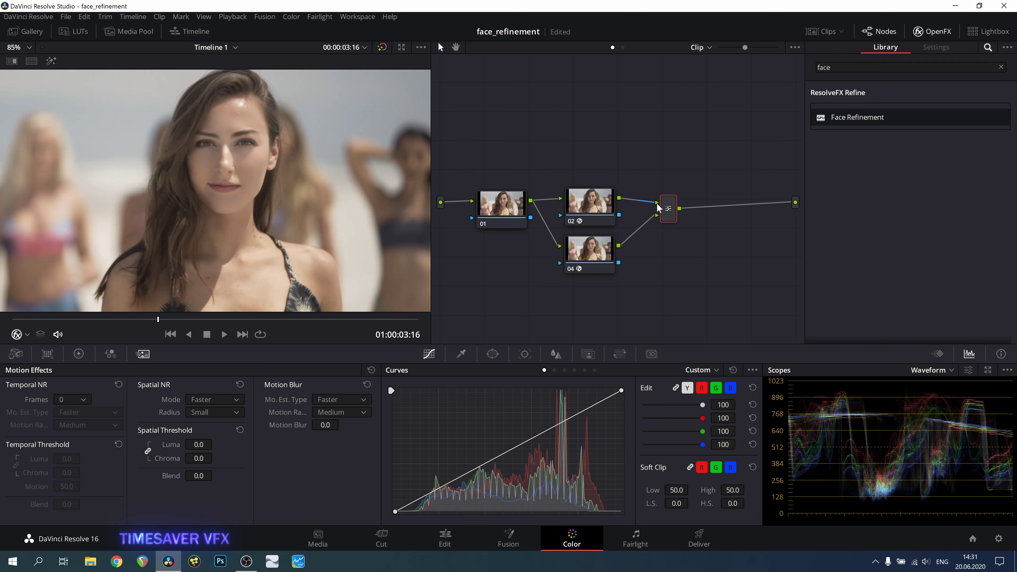
{"action": "key", "text": "alt+s"}
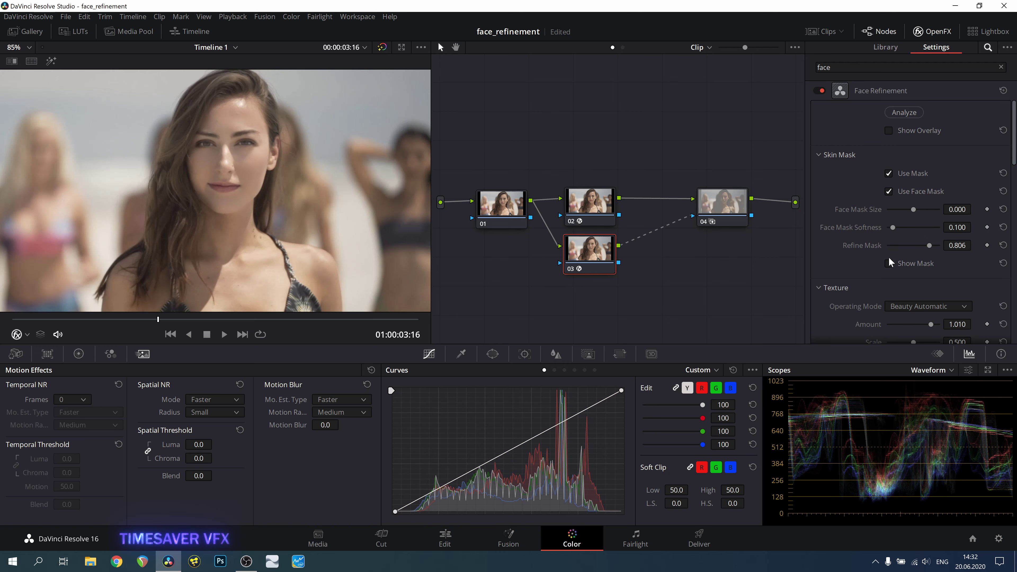
- Show the face mask and apply Pencil Sketch to end node 04
{"action": "left_click", "coordinate": [889, 263]}
{"action": "left_click_drag", "start_coordinate": [726, 209], "coordinate": [723, 210]}
{"action": "left_click", "coordinate": [1001, 67]}
{"action": "left_click_drag", "start_coordinate": [1014, 119], "coordinate": [1015, 260]}
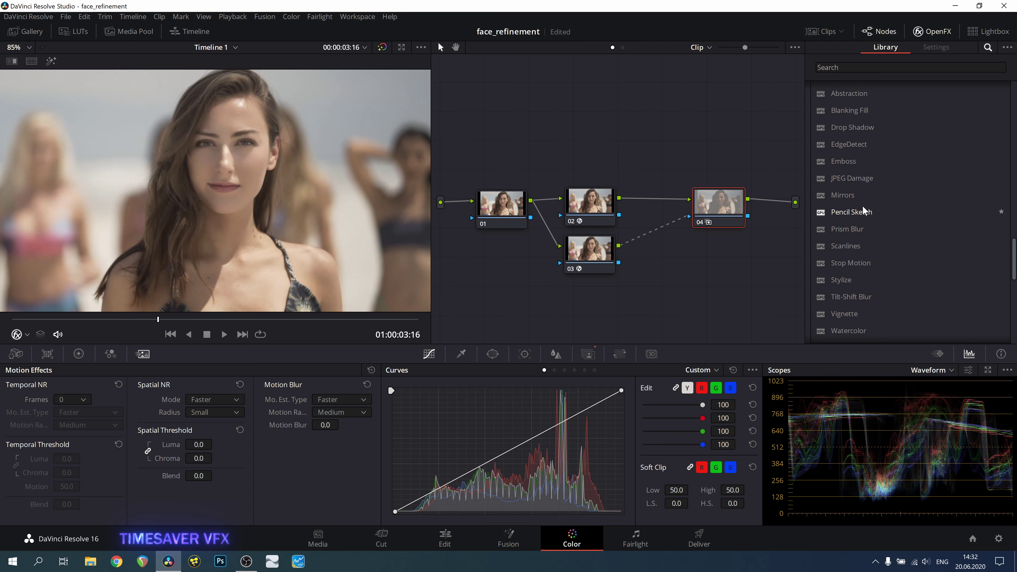
{"action": "left_click_drag", "start_coordinate": [846, 212], "coordinate": [715, 211]}
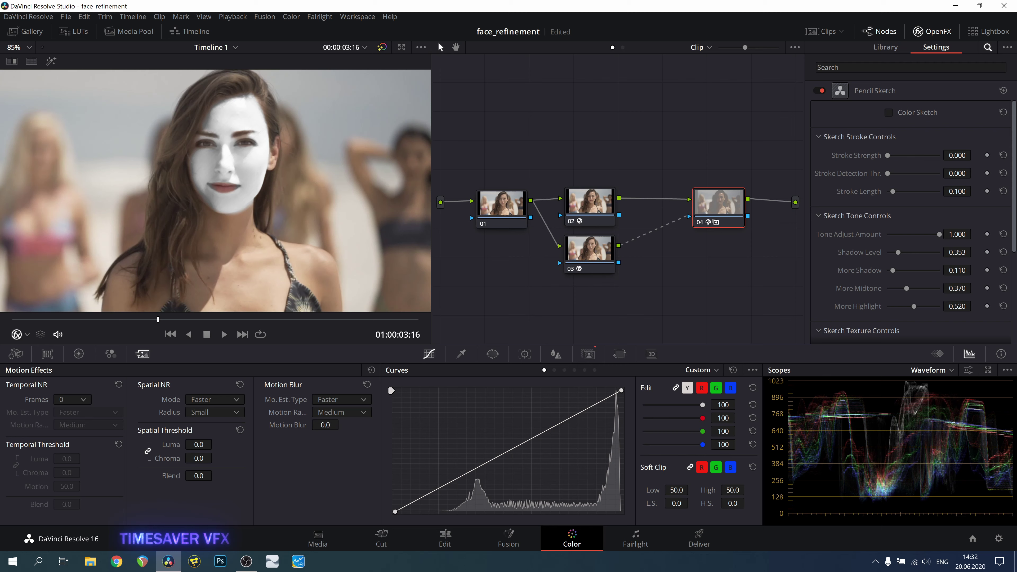
- Set Pencil Sketch's Global Blend to 0.266
{"action": "scroll", "coordinate": [909, 220], "scroll_direction": "down", "scroll_amount": 2}
{"action": "scroll", "coordinate": [909, 221], "scroll_direction": "down", "scroll_amount": 3}
{"action": "scroll", "coordinate": [959, 319], "scroll_direction": "down", "scroll_amount": 1}
{"action": "left_click_drag", "start_coordinate": [888, 320], "coordinate": [901, 319]}
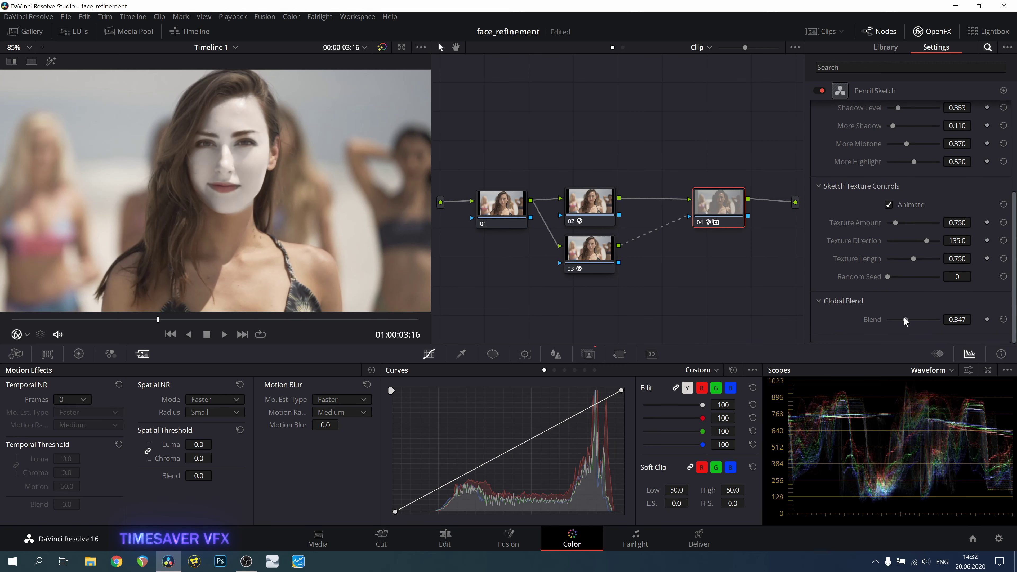
{"action": "left_click", "coordinate": [12, 320]}
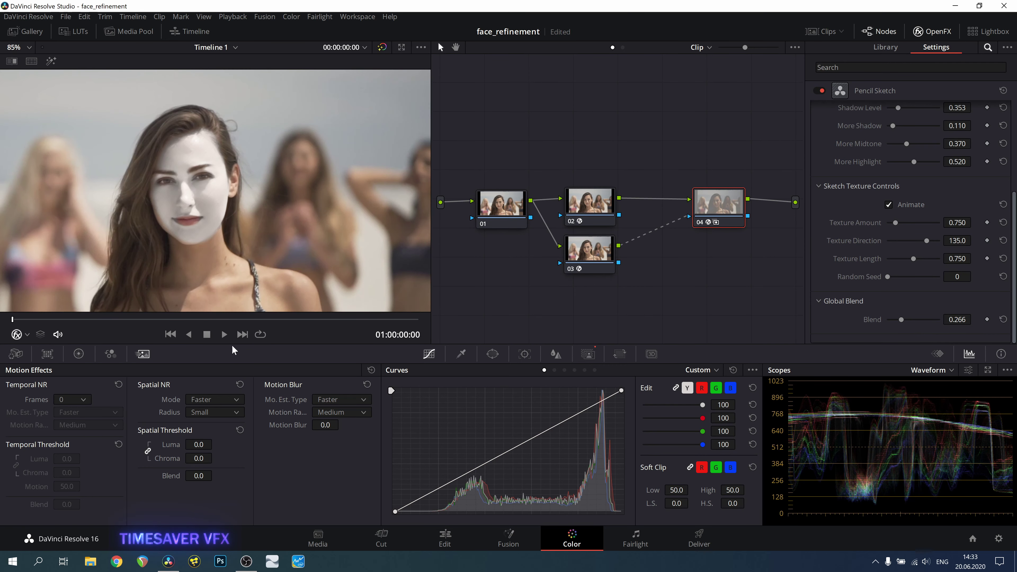
- Play the clip, remove the Face Refinement plugin from node 02, and return to 01:00:04:17
{"action": "left_click", "coordinate": [223, 334]}
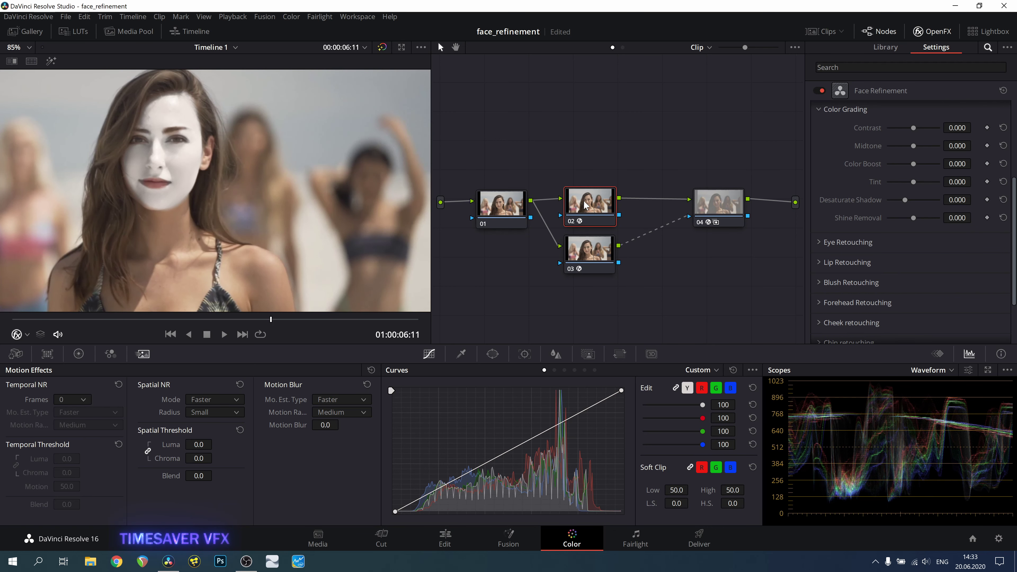
{"action": "left_click_drag", "start_coordinate": [586, 205], "coordinate": [588, 205]}
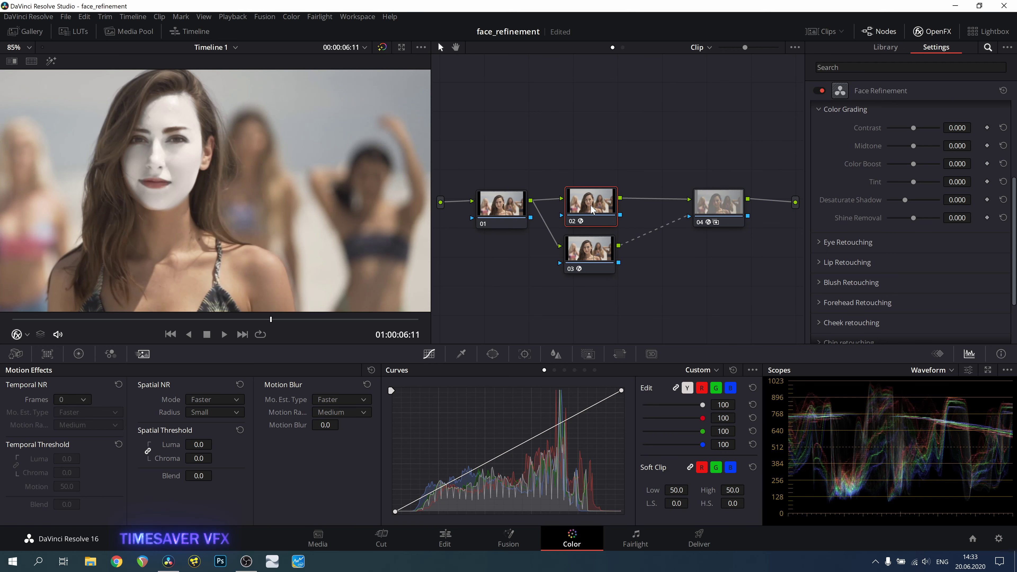
{"action": "right_click", "coordinate": [591, 205]}
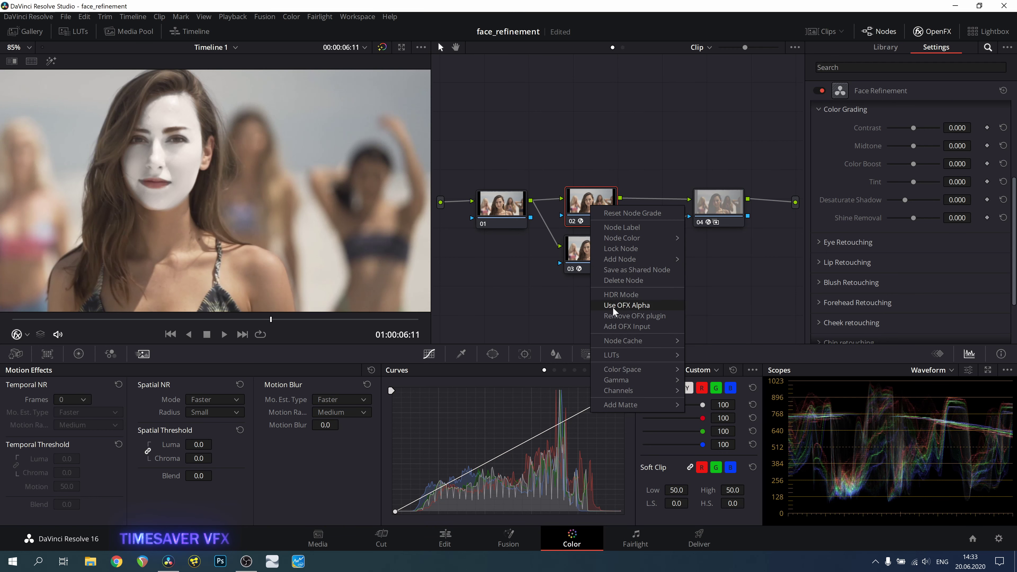
{"action": "left_click", "coordinate": [616, 316]}
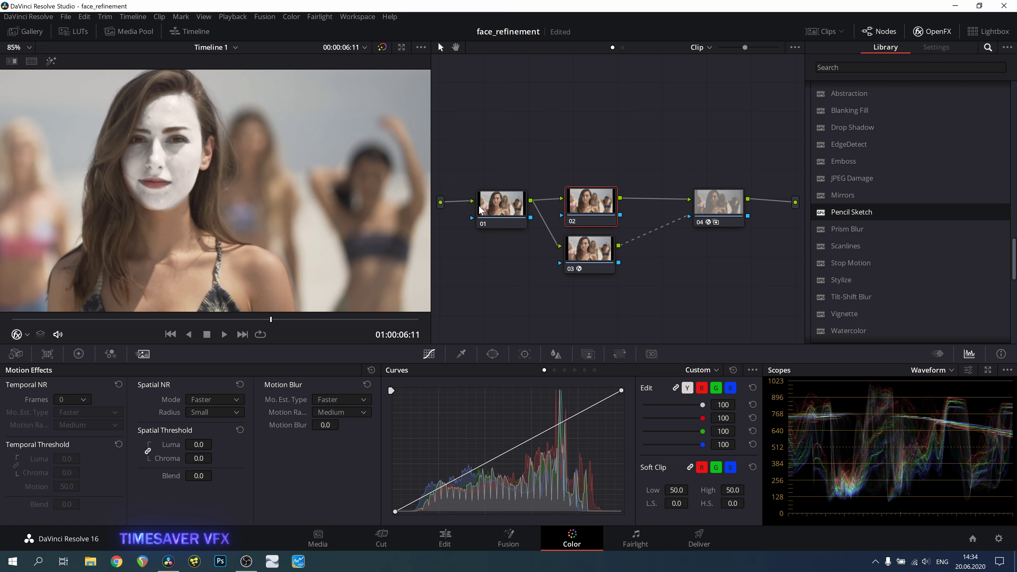
{"action": "left_click", "coordinate": [200, 319]}
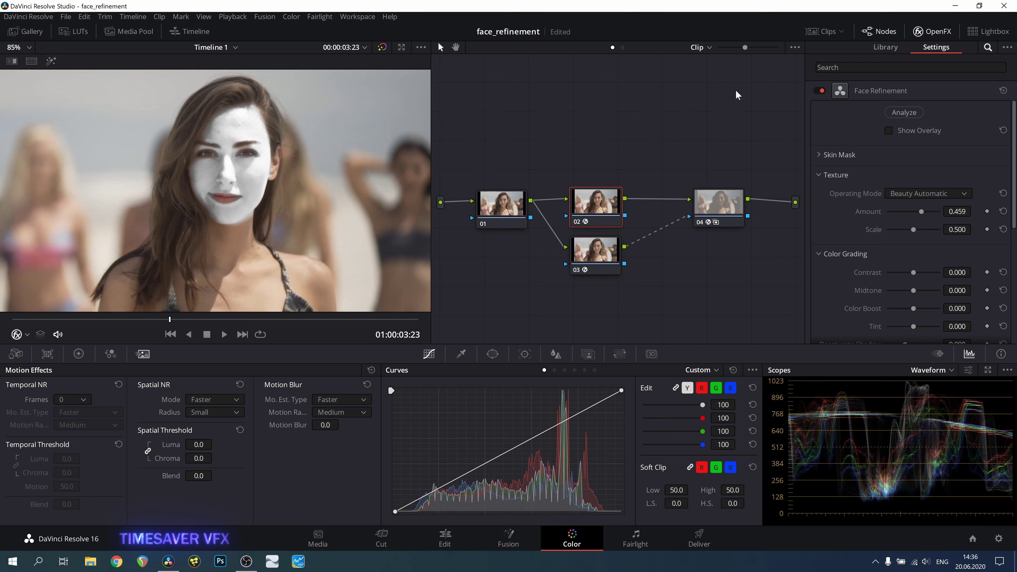
- Remove the Pencil Sketch plugin from node 04
{"action": "left_click", "coordinate": [729, 191]}
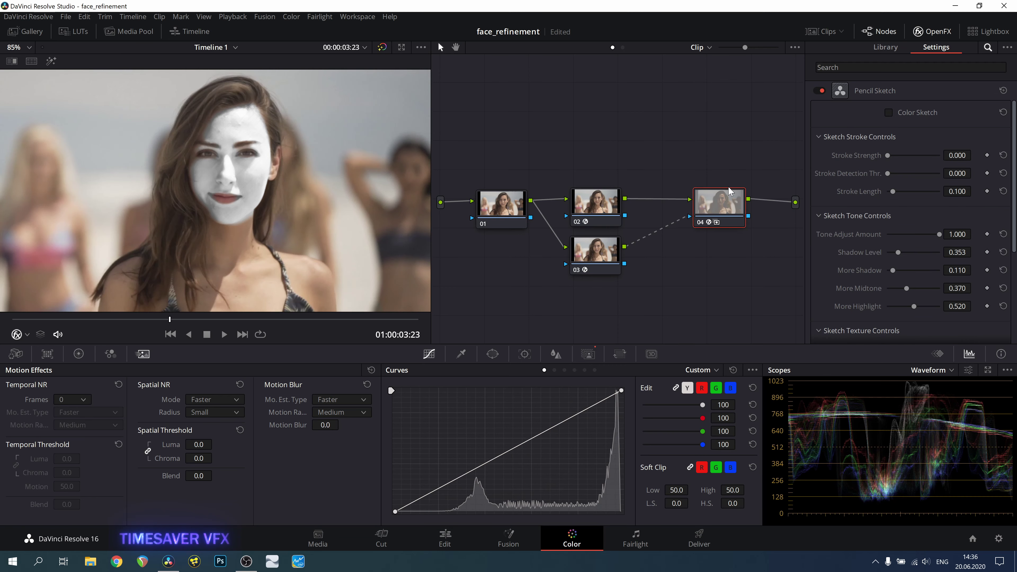
{"action": "right_click", "coordinate": [721, 213]}
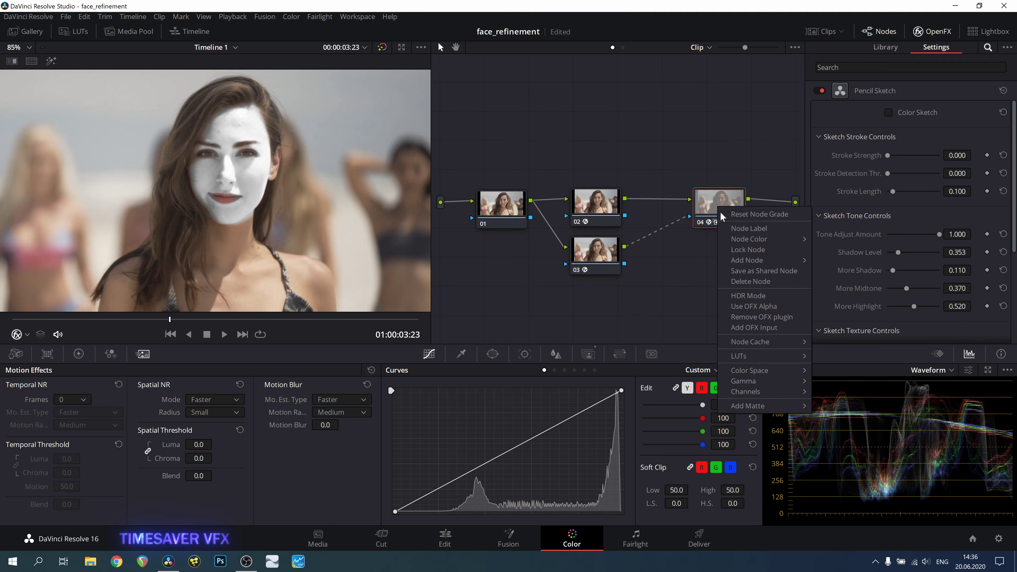
{"action": "left_click", "coordinate": [749, 317]}
{"action": "scroll", "coordinate": [968, 200], "scroll_direction": "up", "scroll_amount": 15}
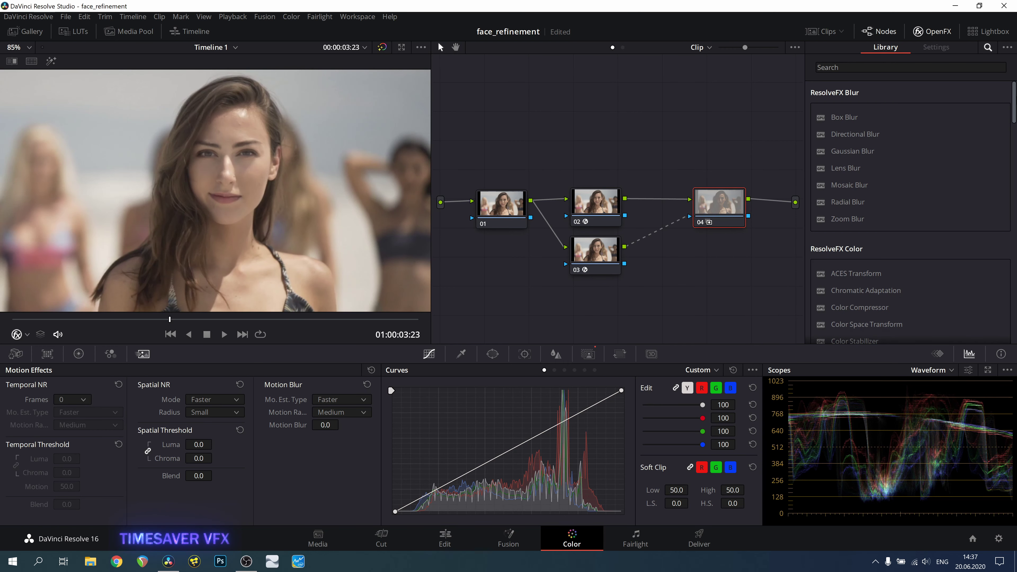
{"action": "scroll", "coordinate": [821, 190], "scroll_direction": "down", "scroll_amount": 1}
- Apply Mosaic Blur to node 04 with Pixel Frequency 106.2 and move to frame 01:00:04:01
{"action": "left_click_drag", "start_coordinate": [853, 170], "coordinate": [733, 210]}
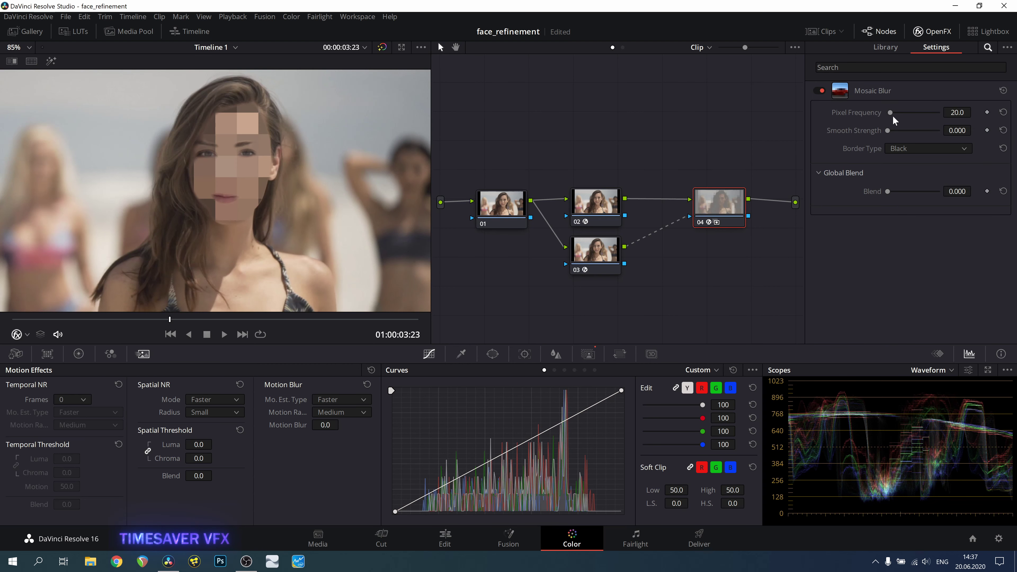
{"action": "mouse_move", "coordinate": [891, 112]}
{"action": "left_mouse_down"}
{"action": "mouse_move", "coordinate": [912, 109]}
{"action": "mouse_move", "coordinate": [901, 112]}
{"action": "left_mouse_up"}
{"action": "left_click_drag", "start_coordinate": [89, 328], "coordinate": [177, 327]}
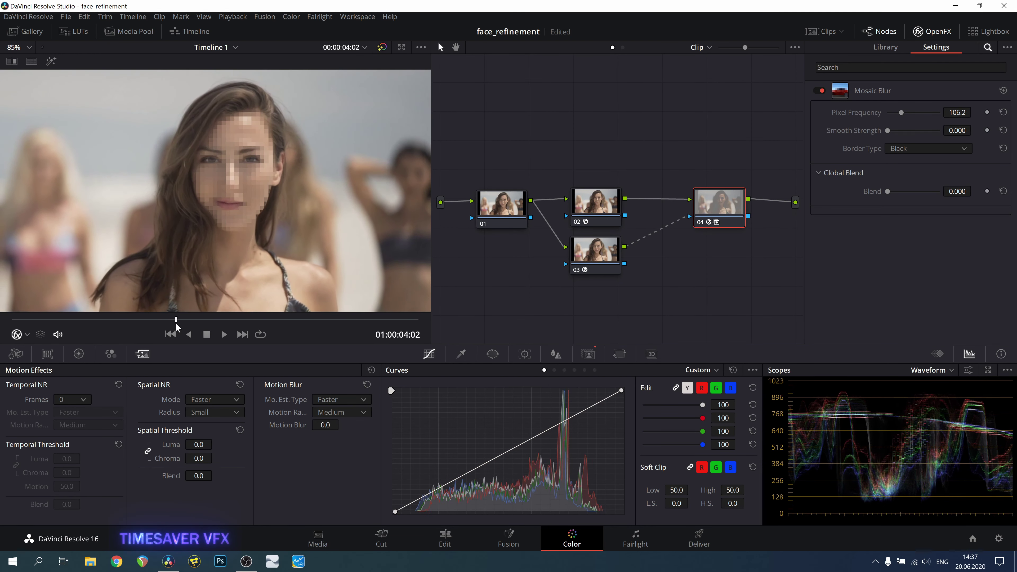
{"action": "left_click_drag", "start_coordinate": [177, 326], "coordinate": [174, 321]}
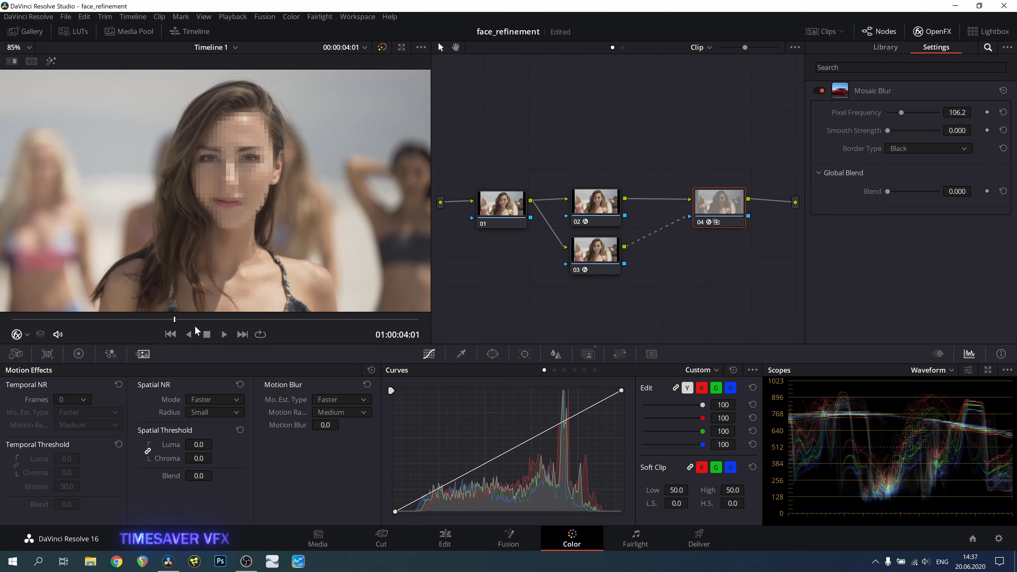
{"action": "left_click", "coordinate": [706, 217]}
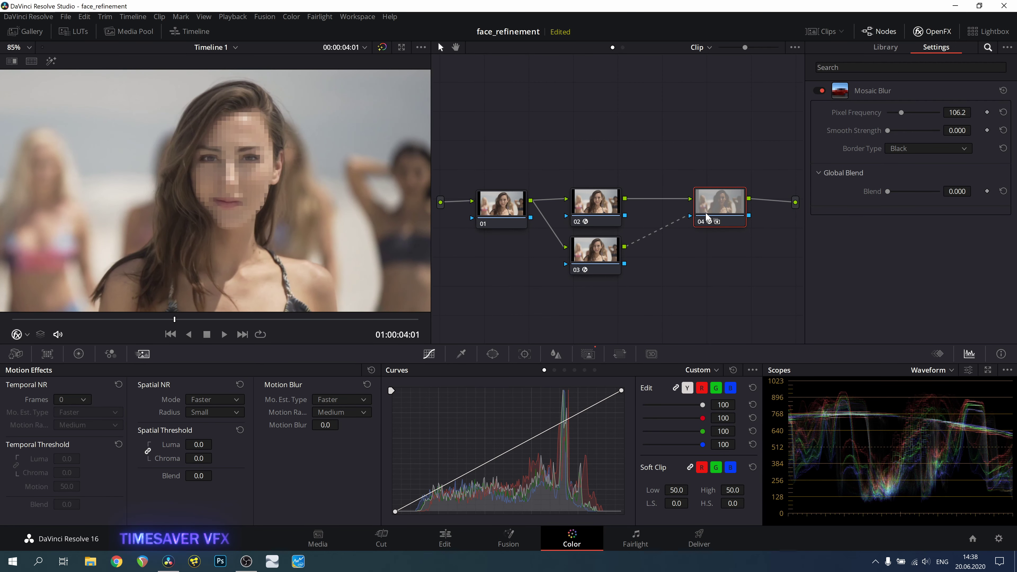